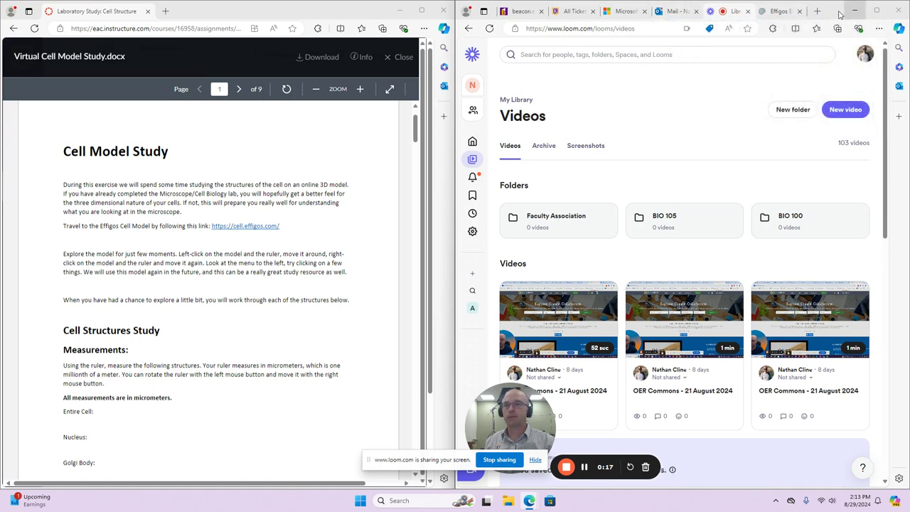
Flip through the helpdesk tickets and Outlook tabs in the right-hand Edge window
{"action": "left_click", "coordinate": [576, 11]}
{"action": "left_click", "coordinate": [629, 13]}
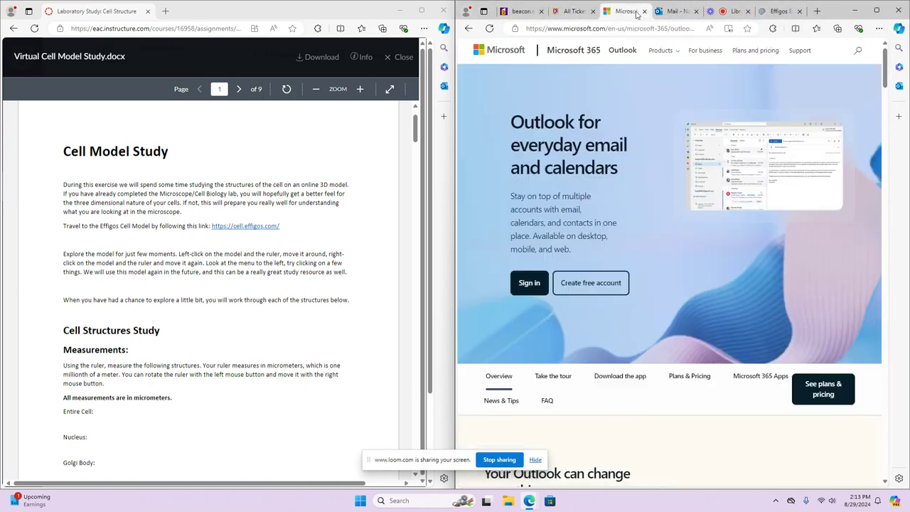
{"action": "left_click", "coordinate": [674, 12]}
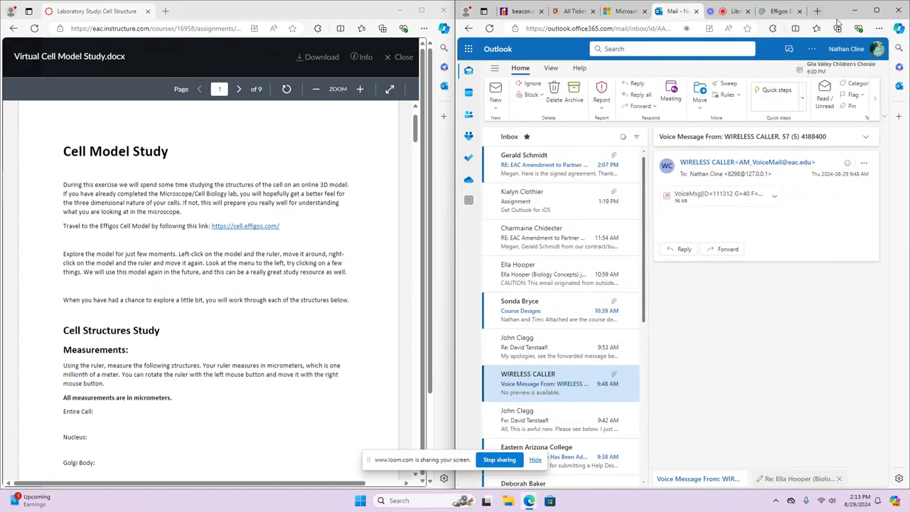
Minimize and restore the right-hand window, then switch to the Effigos cell model tab
{"action": "left_click", "coordinate": [855, 11]}
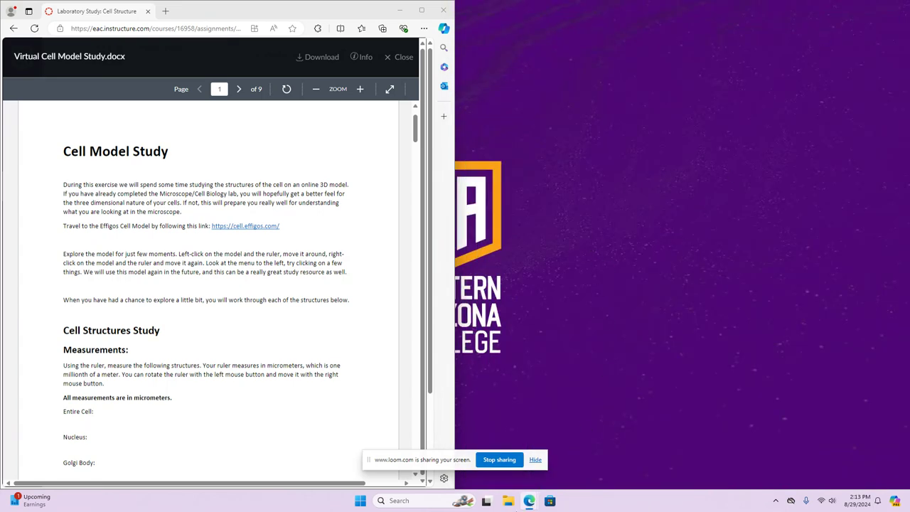
{"action": "mouse_move", "coordinate": [526, 501]}
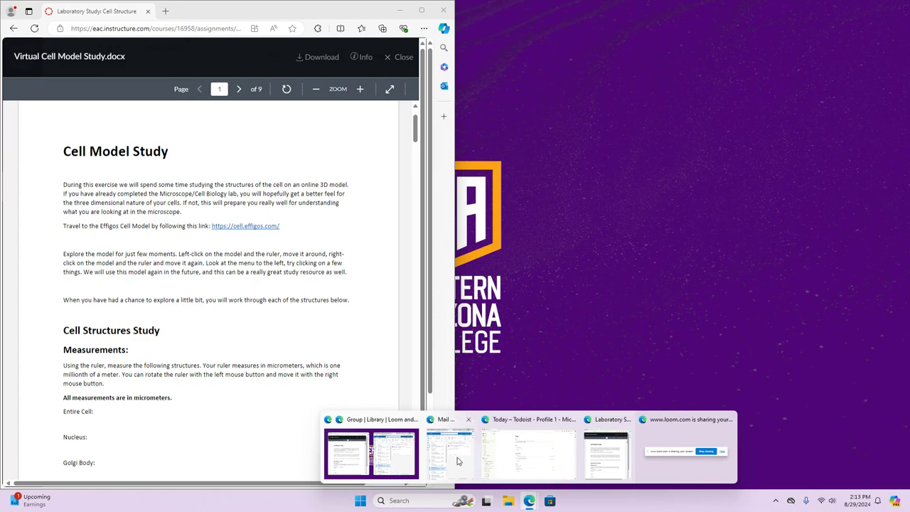
{"action": "mouse_move", "coordinate": [457, 459]}
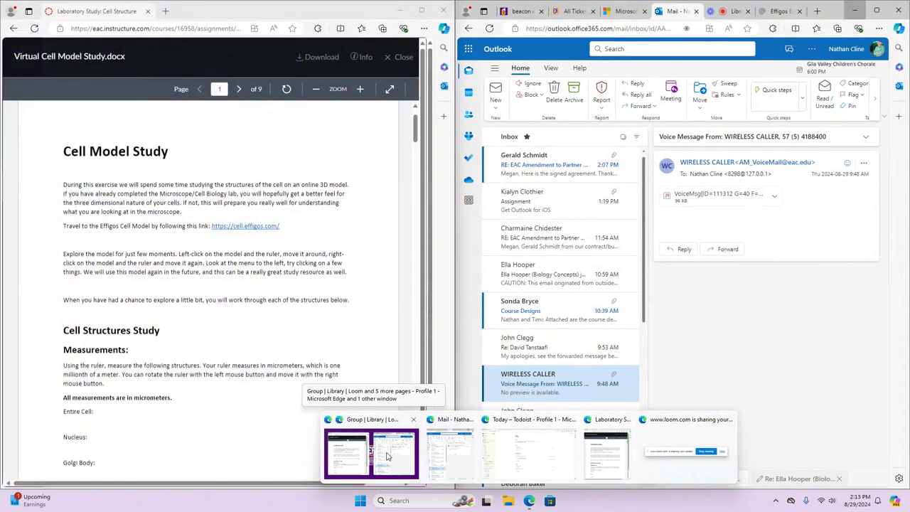
{"action": "left_click", "coordinate": [386, 457]}
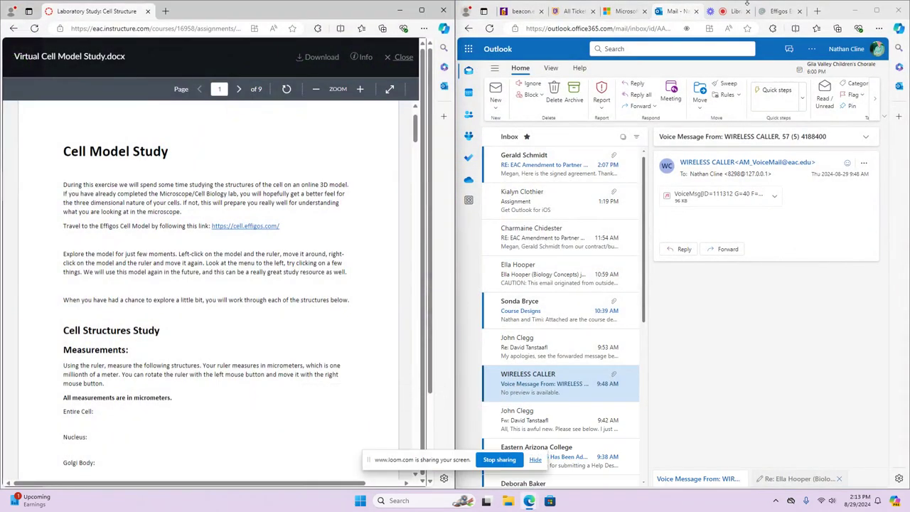
{"action": "left_click", "coordinate": [732, 13]}
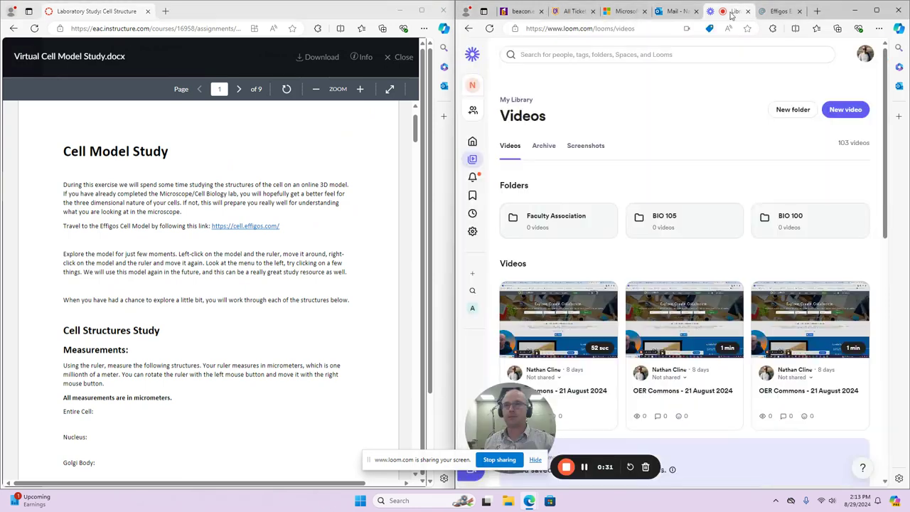
{"action": "left_click", "coordinate": [782, 12]}
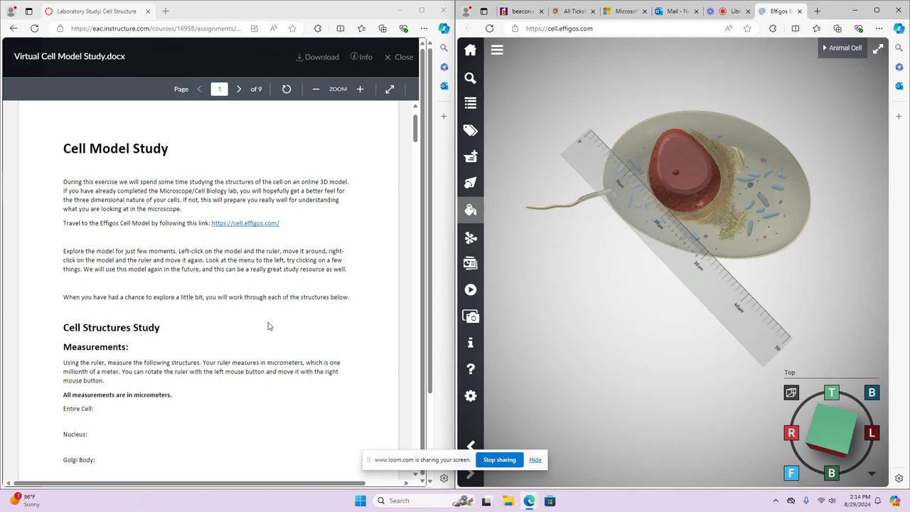
Rotate the measuring ruler so it lies along the cell's left edge
{"action": "scroll", "coordinate": [268, 325], "scroll_direction": "down", "scroll_amount": 3}
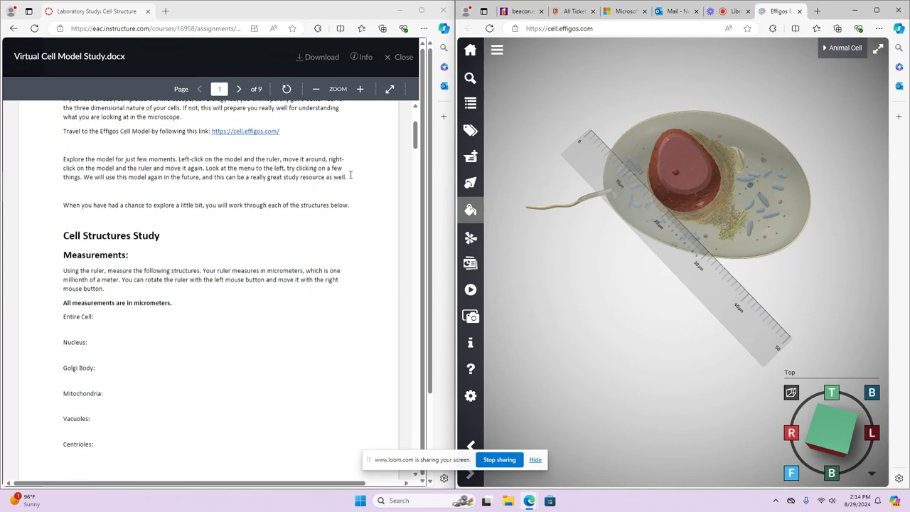
{"action": "left_click_drag", "start_coordinate": [699, 274], "coordinate": [695, 139]}
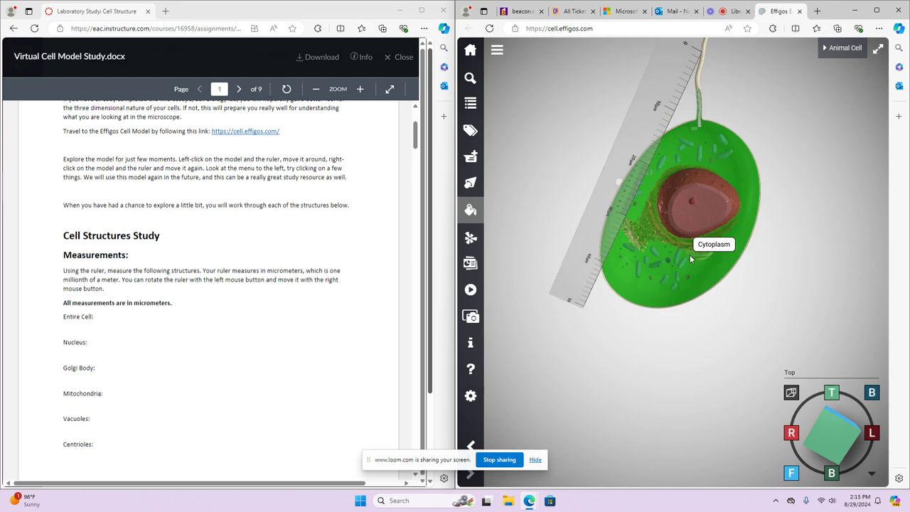
Zoom in toward the nucleus, then back out partway
{"action": "scroll", "coordinate": [689, 255], "scroll_direction": "up", "scroll_amount": 5}
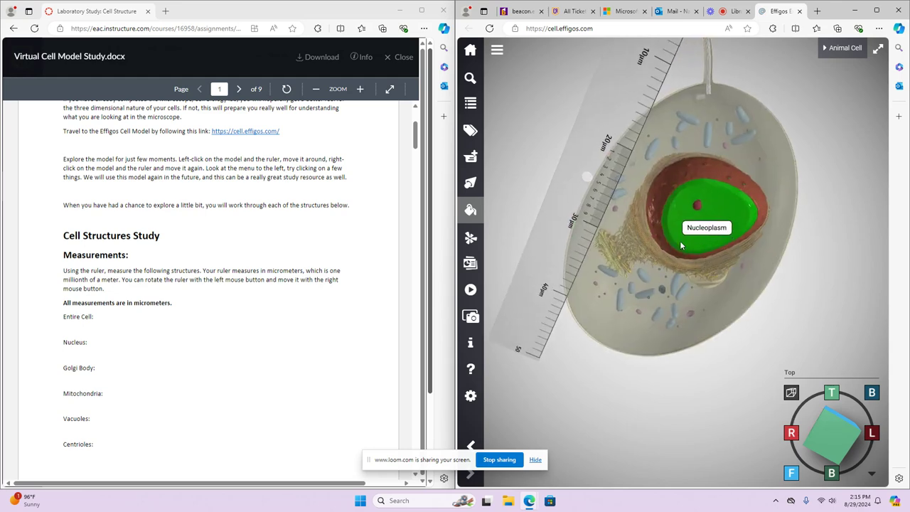
{"action": "scroll", "coordinate": [680, 251], "scroll_direction": "up", "scroll_amount": 5}
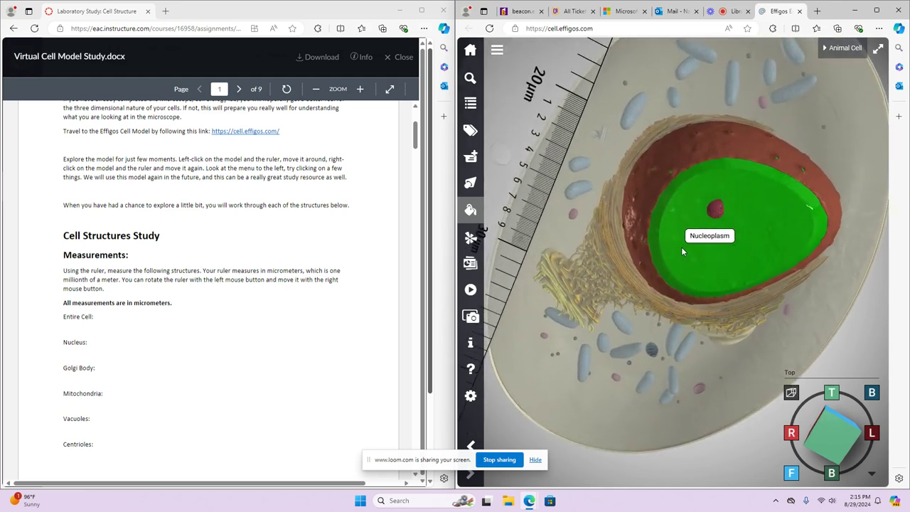
{"action": "scroll", "coordinate": [679, 249], "scroll_direction": "up", "scroll_amount": 3}
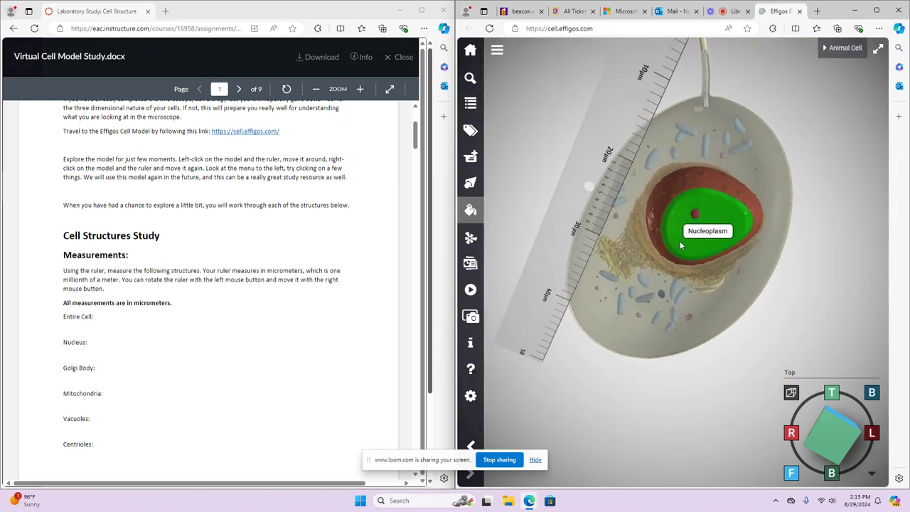
{"action": "scroll", "coordinate": [677, 243], "scroll_direction": "up", "scroll_amount": 5}
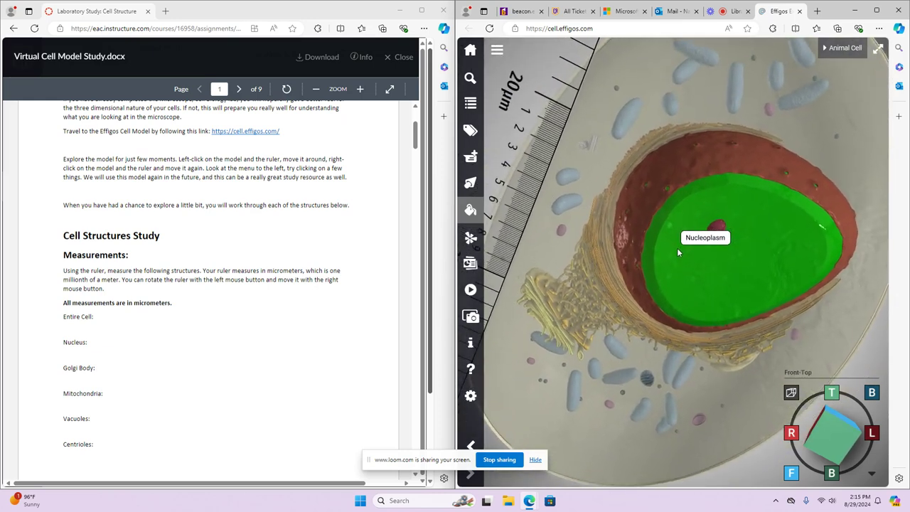
{"action": "scroll", "coordinate": [679, 246], "scroll_direction": "down", "scroll_amount": 5}
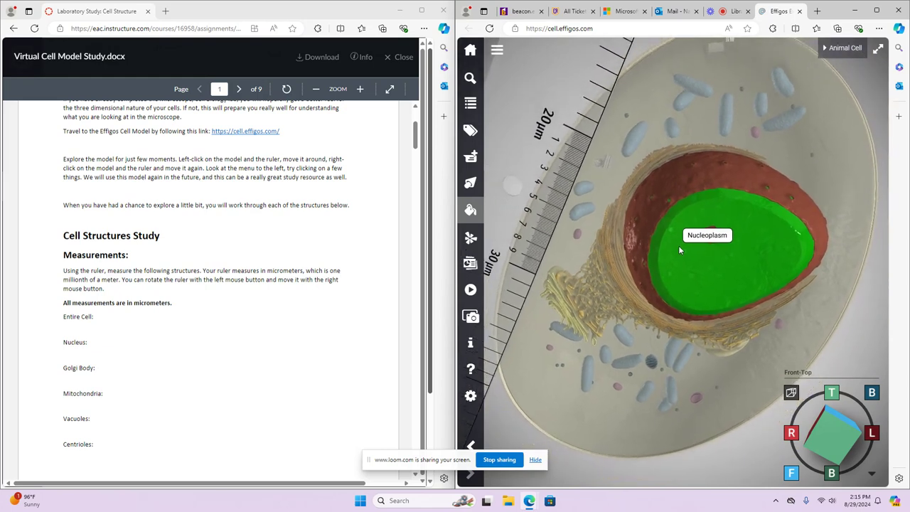
{"action": "scroll", "coordinate": [678, 245], "scroll_direction": "down", "scroll_amount": 3}
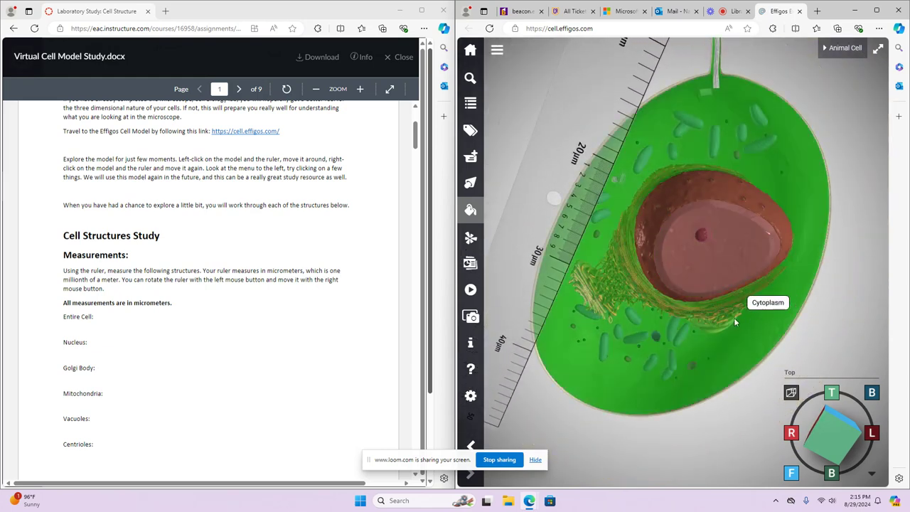
Cycle the view cube through front, side, right and underside views, ending on Top
{"action": "left_click", "coordinate": [823, 427]}
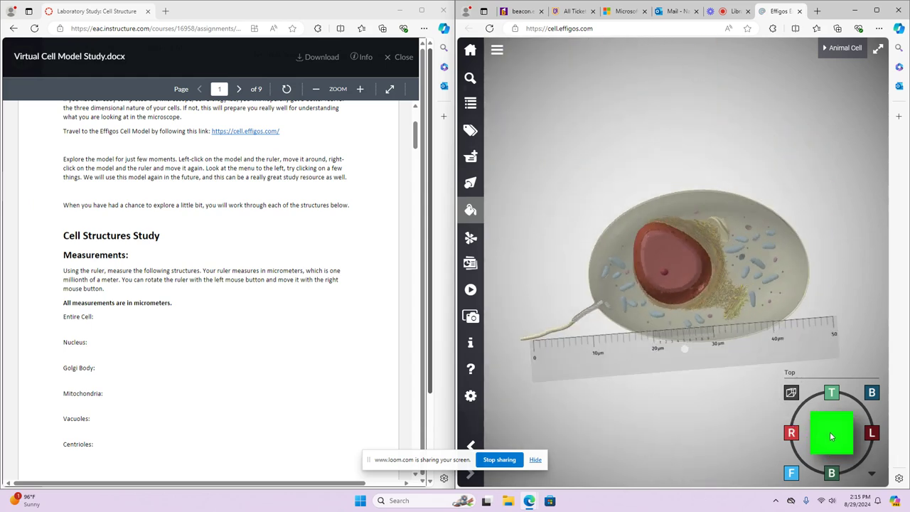
{"action": "left_click", "coordinate": [874, 434]}
{"action": "left_click", "coordinate": [832, 393]}
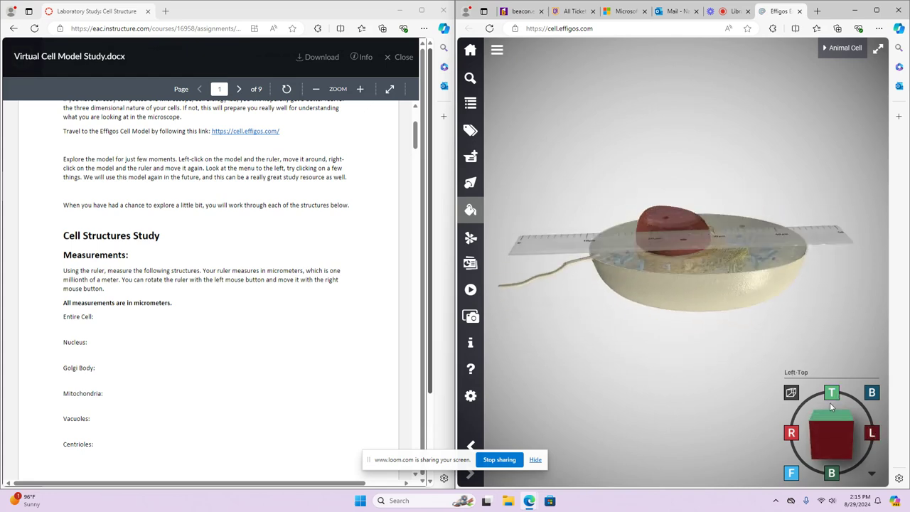
{"action": "left_click", "coordinate": [792, 434]}
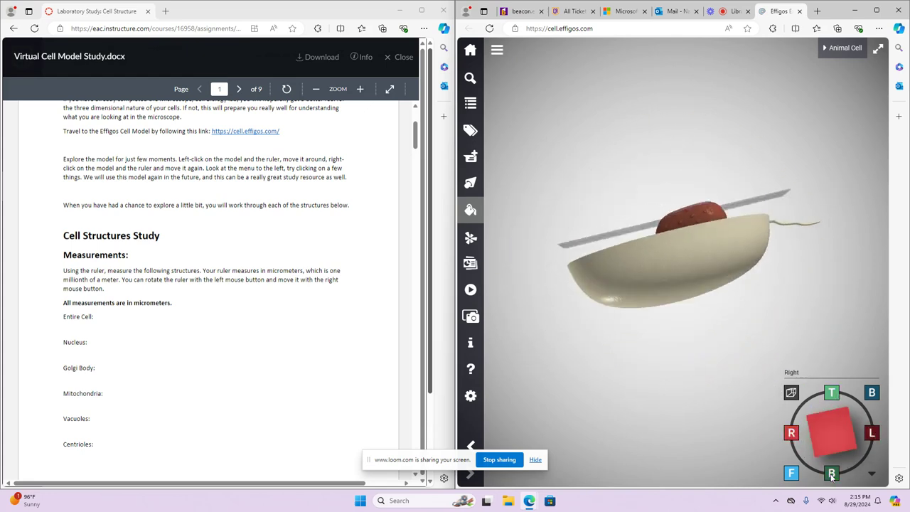
{"action": "left_click", "coordinate": [837, 449]}
{"action": "left_click", "coordinate": [807, 430]}
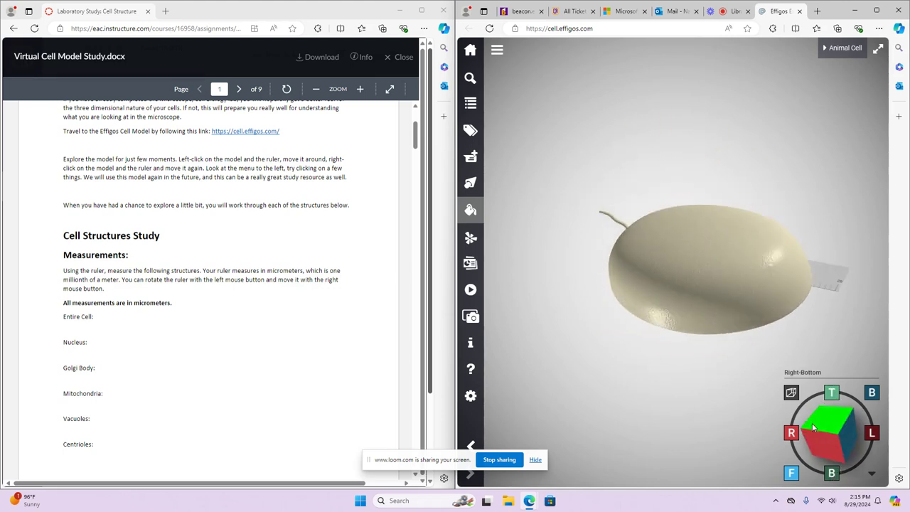
{"action": "left_click", "coordinate": [808, 430]}
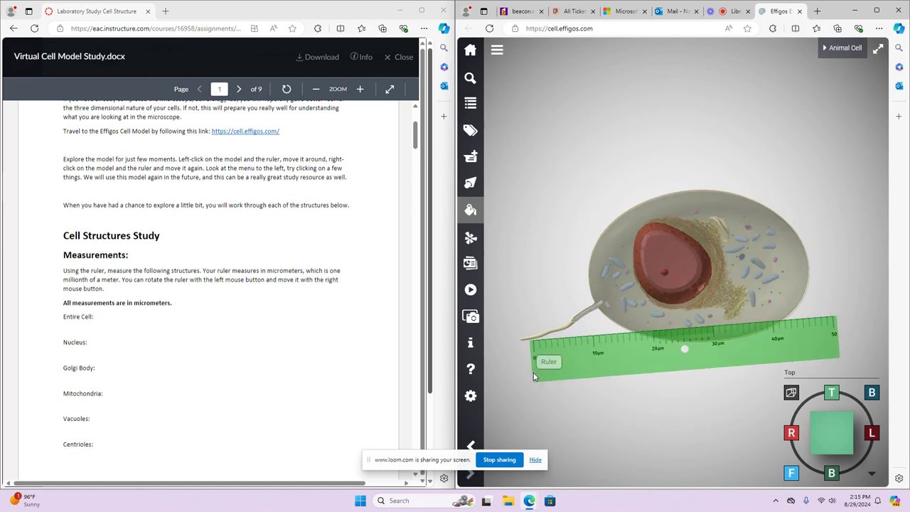
Zoom in, swing the ruler diagonal then horizontal, and orbit the cell slightly
{"action": "scroll", "coordinate": [733, 304], "scroll_direction": "up", "scroll_amount": 5}
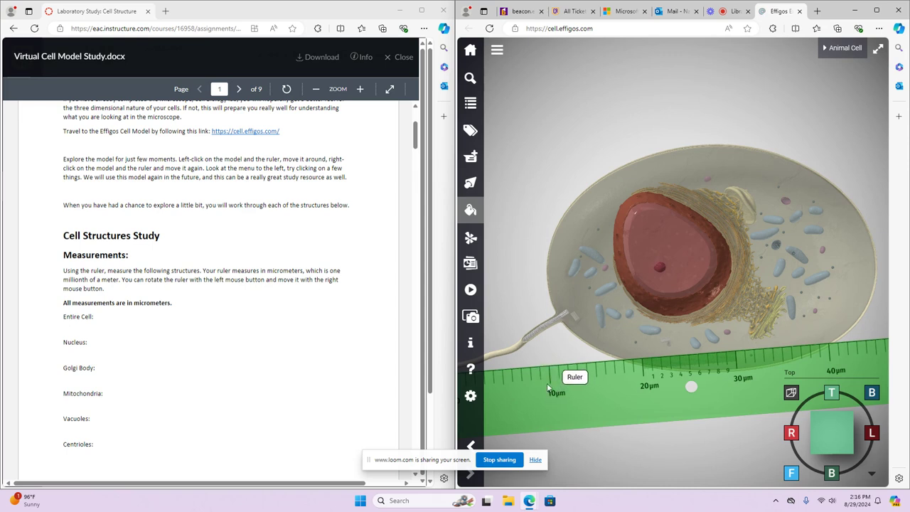
{"action": "left_click_drag", "start_coordinate": [543, 395], "coordinate": [629, 334]}
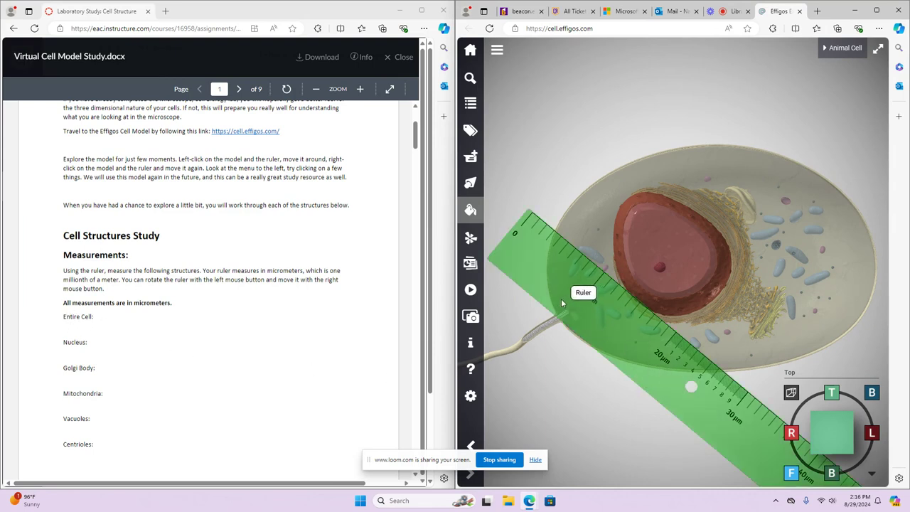
{"action": "left_click_drag", "start_coordinate": [568, 276], "coordinate": [589, 391]}
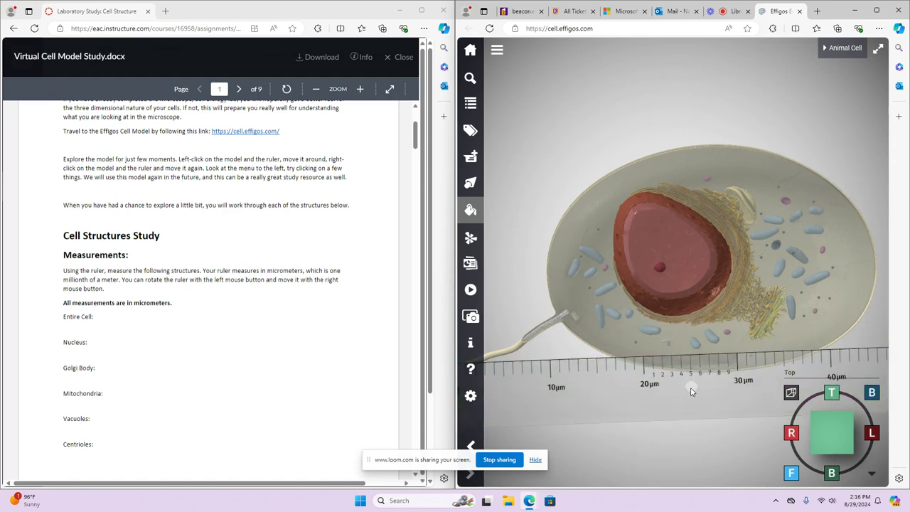
{"action": "left_click_drag", "start_coordinate": [692, 392], "coordinate": [722, 370]}
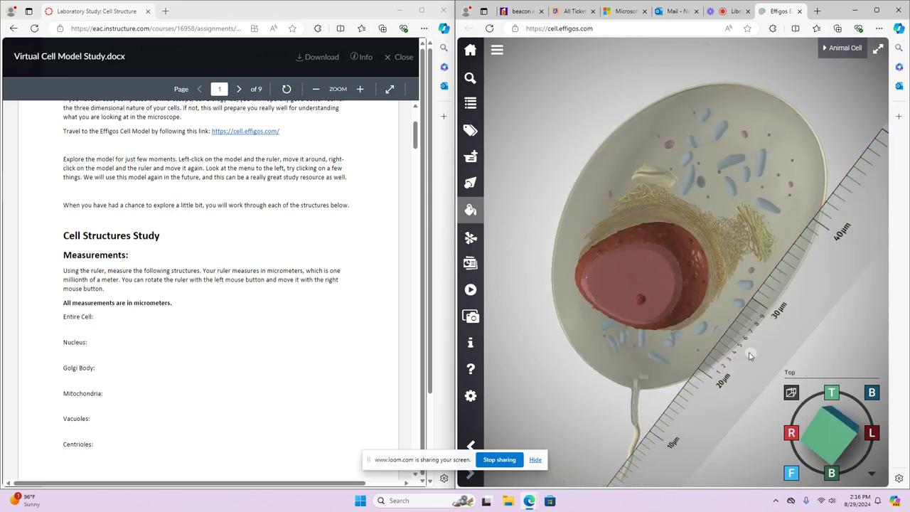
Set the ruler against the cell's lower-right membrane and orbit the model to Right-Top
{"action": "left_click_drag", "start_coordinate": [688, 402], "coordinate": [707, 407]}
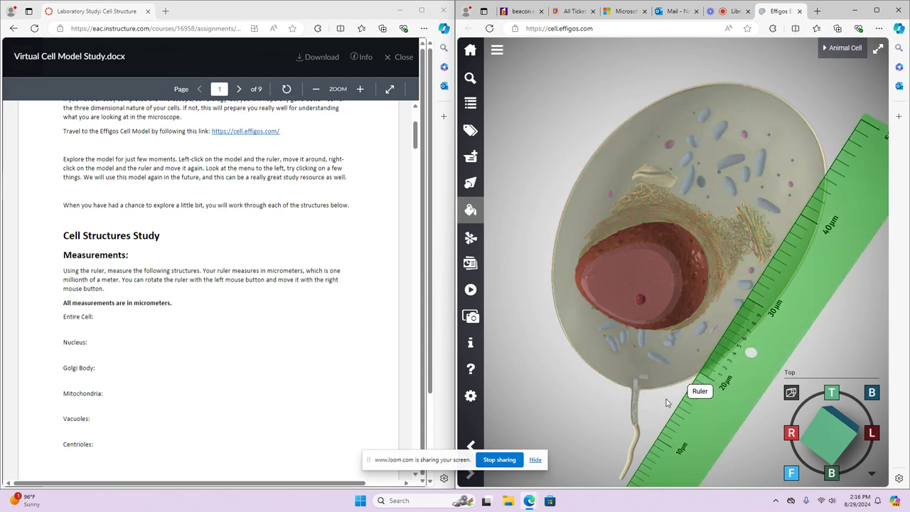
{"action": "left_click_drag", "start_coordinate": [555, 404], "coordinate": [696, 425]}
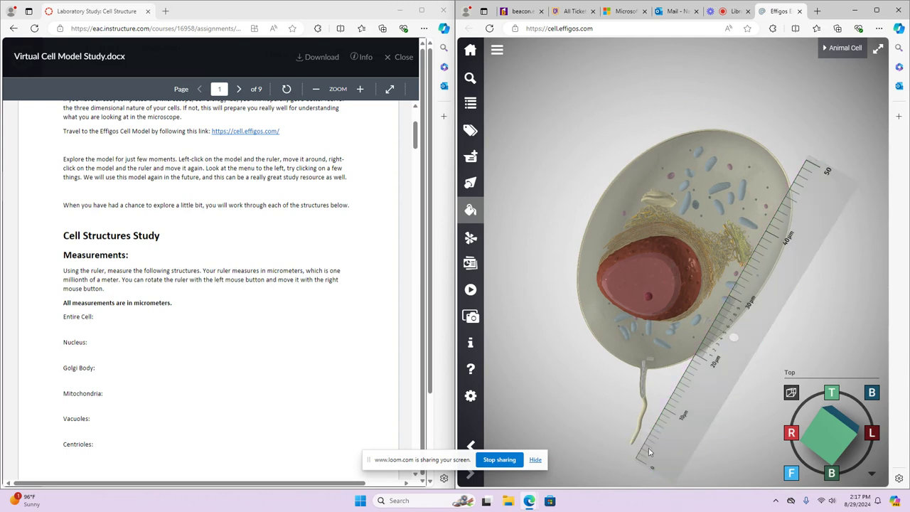
{"action": "mouse_move", "coordinate": [732, 430]}
{"action": "left_mouse_down"}
{"action": "mouse_move", "coordinate": [739, 433]}
{"action": "mouse_move", "coordinate": [727, 442]}
{"action": "left_mouse_up"}
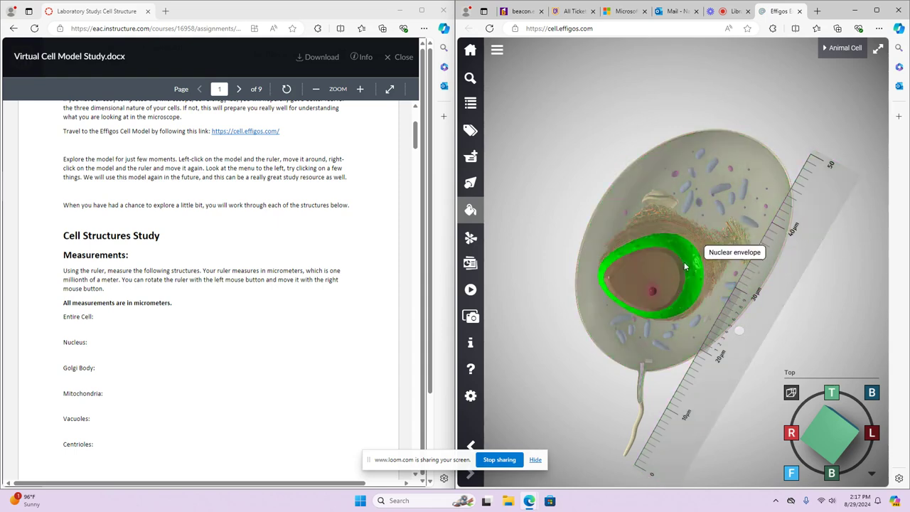
{"action": "left_click_drag", "start_coordinate": [623, 359], "coordinate": [639, 346]}
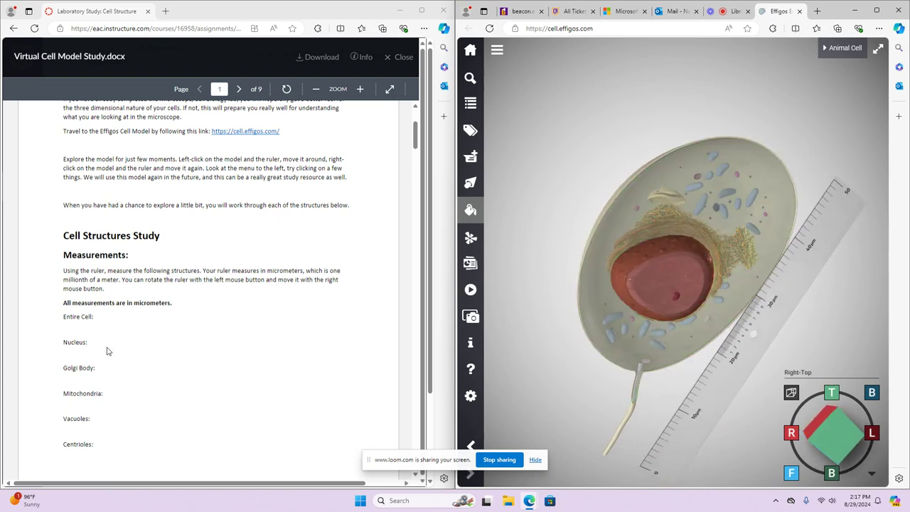
Scroll the worksheet to page 3's Organelle Study heading, orbiting to a left-top nucleus close-up
{"action": "scroll", "coordinate": [137, 406], "scroll_direction": "down", "scroll_amount": 5}
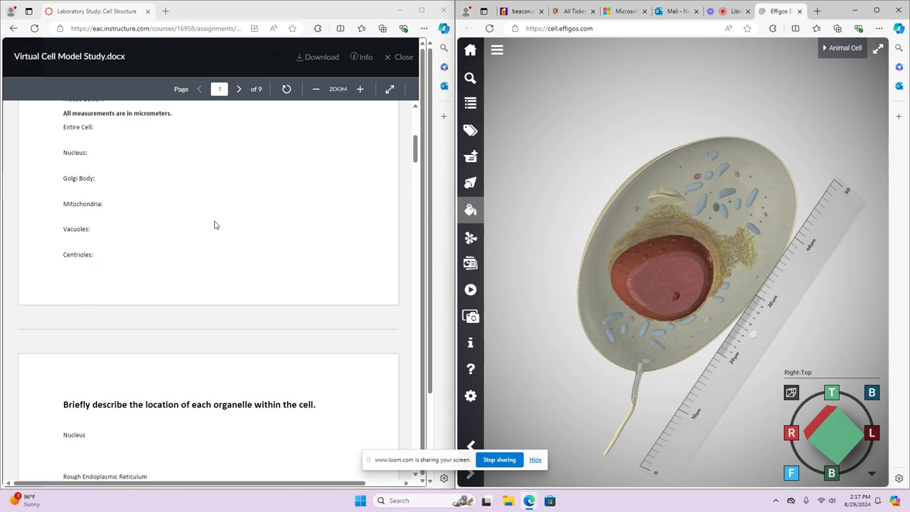
{"action": "scroll", "coordinate": [220, 213], "scroll_direction": "down", "scroll_amount": 4}
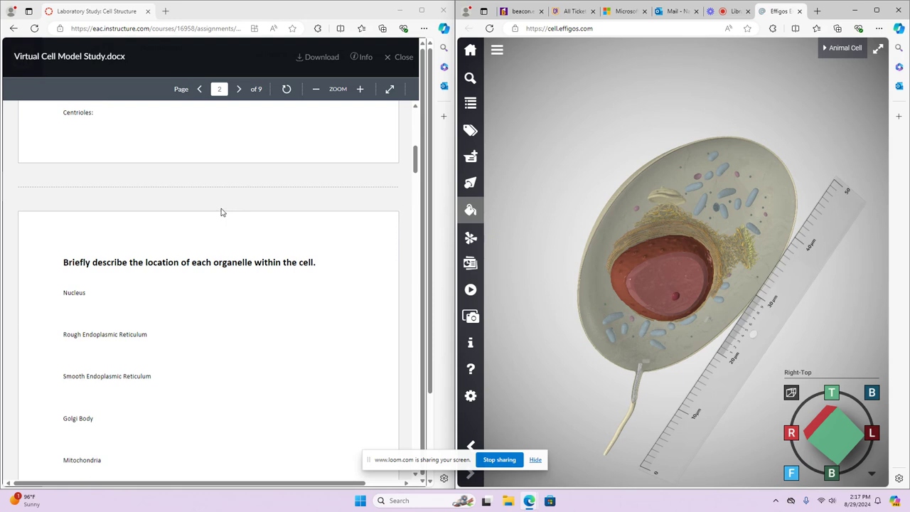
{"action": "scroll", "coordinate": [222, 214], "scroll_direction": "down", "scroll_amount": 5}
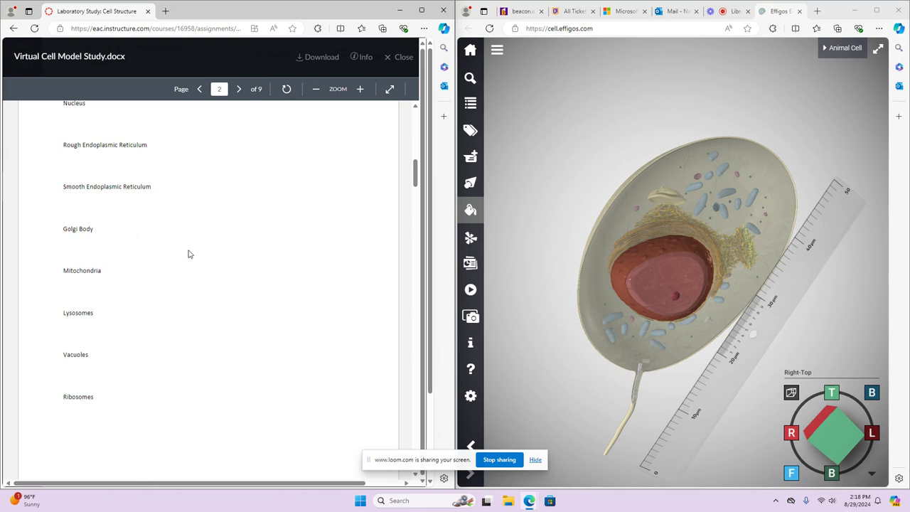
{"action": "scroll", "coordinate": [191, 254], "scroll_direction": "down", "scroll_amount": 2}
{"action": "scroll", "coordinate": [203, 253], "scroll_direction": "up", "scroll_amount": 3}
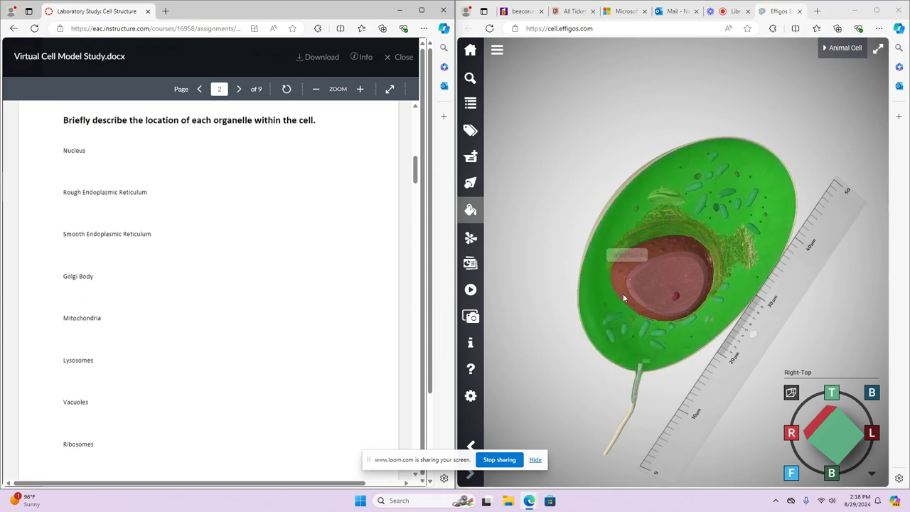
{"action": "scroll", "coordinate": [728, 270], "scroll_direction": "up", "scroll_amount": 8}
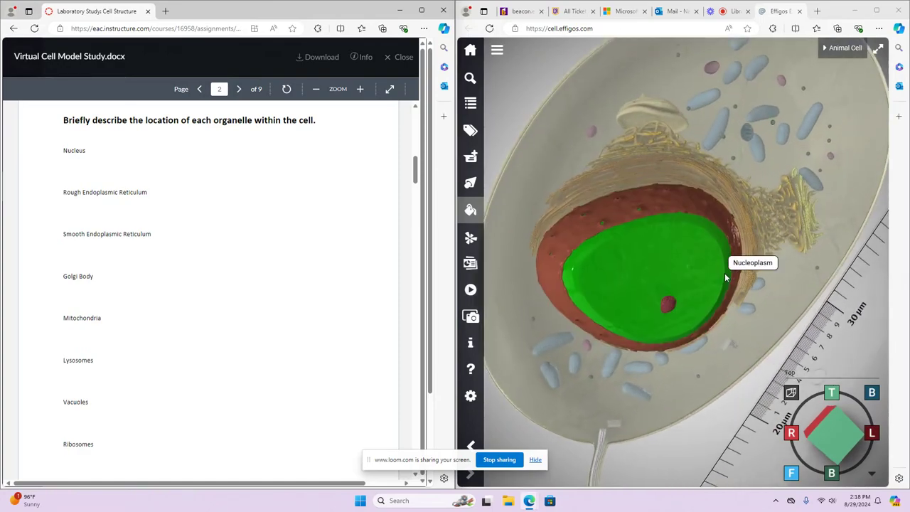
{"action": "scroll", "coordinate": [789, 260], "scroll_direction": "up", "scroll_amount": 6}
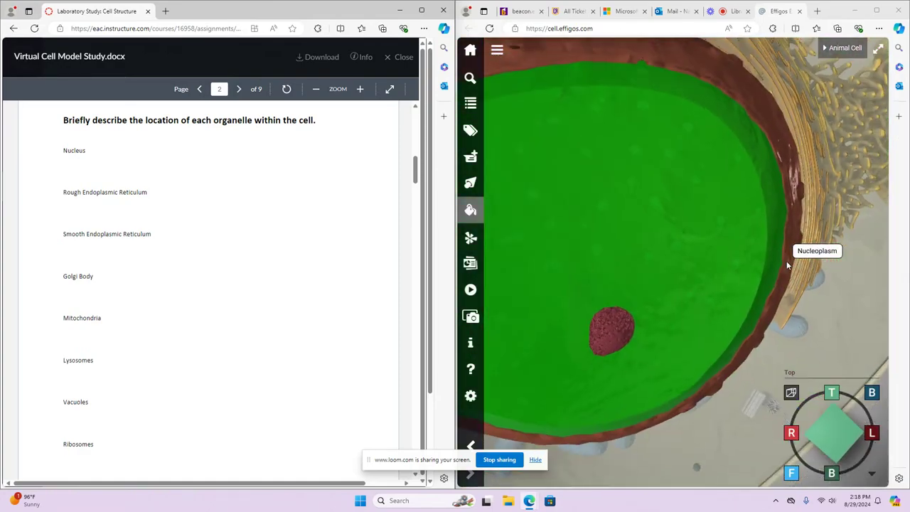
{"action": "left_click_drag", "start_coordinate": [703, 261], "coordinate": [695, 236]}
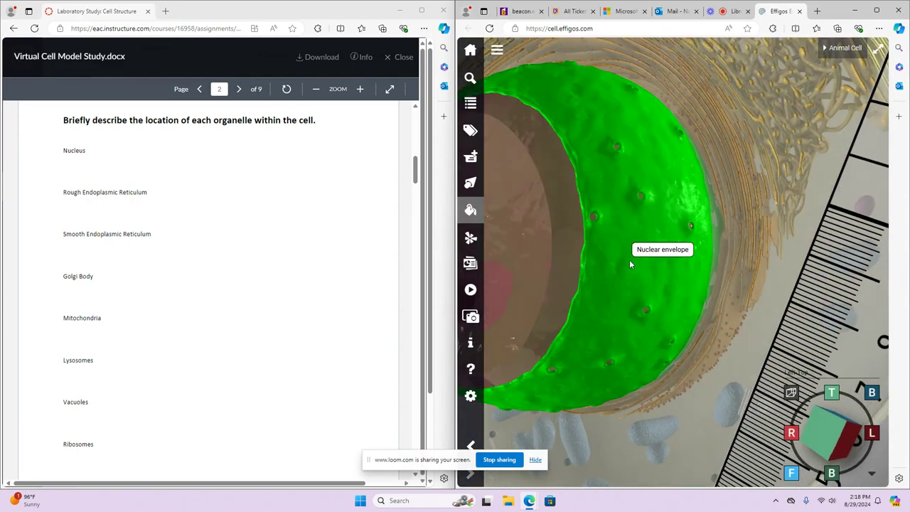
{"action": "scroll", "coordinate": [643, 256], "scroll_direction": "up", "scroll_amount": 5}
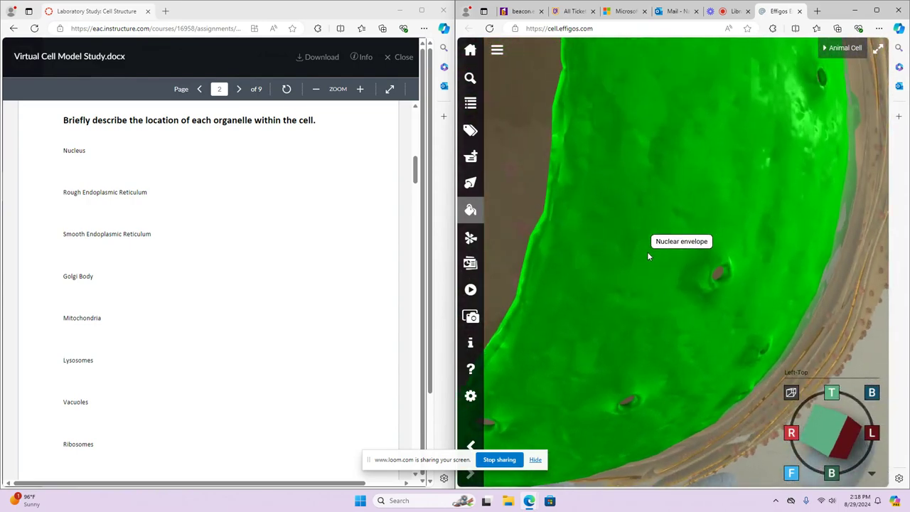
{"action": "scroll", "coordinate": [648, 253], "scroll_direction": "down", "scroll_amount": 5}
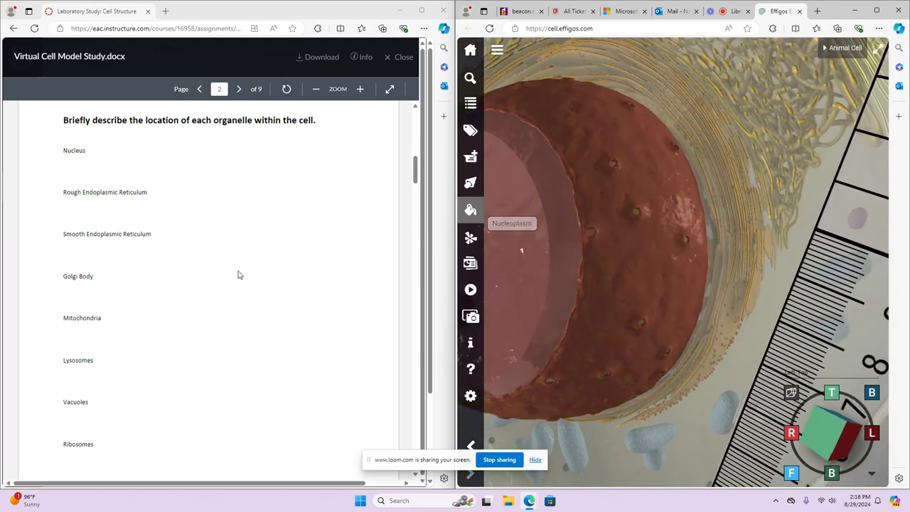
{"action": "scroll", "coordinate": [234, 295], "scroll_direction": "down", "scroll_amount": 5}
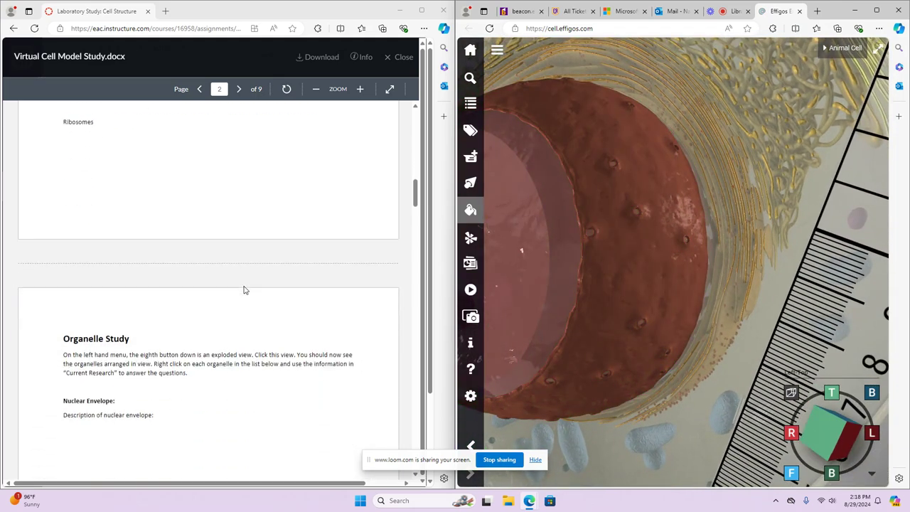
Scroll down to the Nuclear Envelope and Nucleoplasm description prompts
{"action": "scroll", "coordinate": [245, 289], "scroll_direction": "down", "scroll_amount": 1}
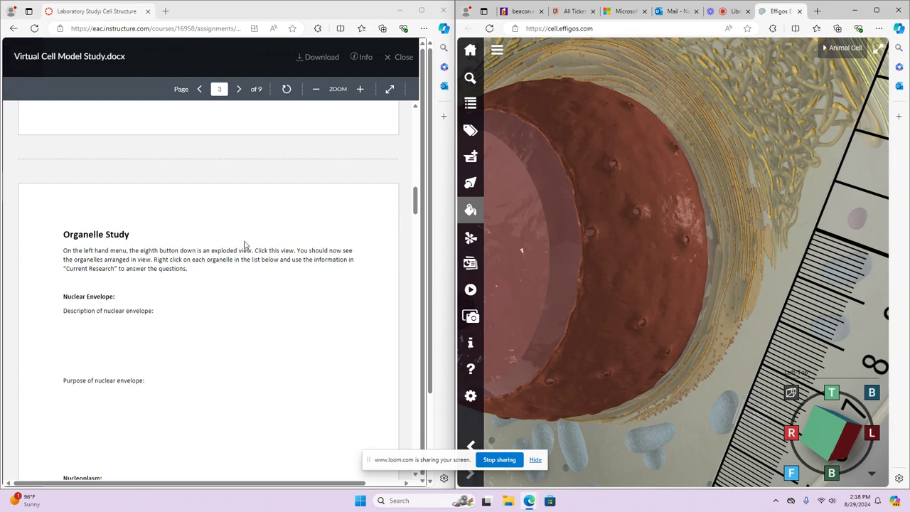
{"action": "scroll", "coordinate": [252, 284], "scroll_direction": "down", "scroll_amount": 2}
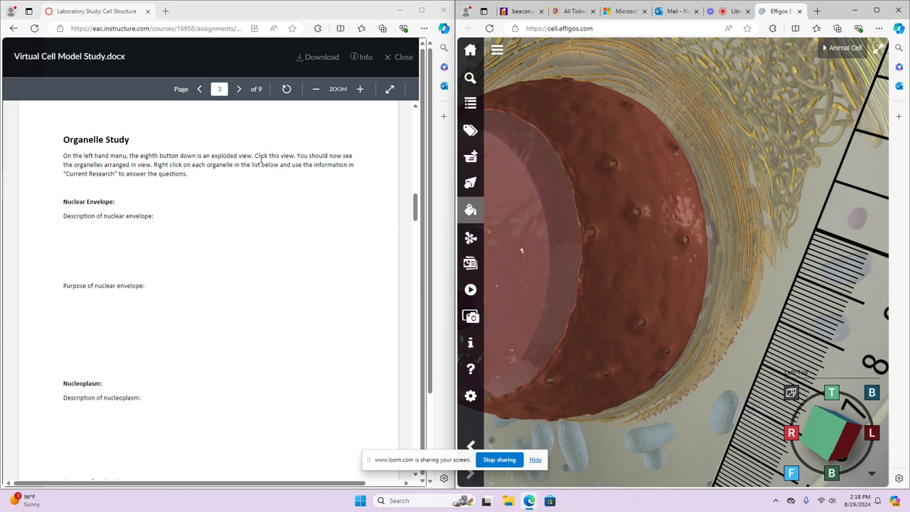
Reset to the whole-cell Home view and expand the toolbar menu again
{"action": "left_click", "coordinate": [477, 54]}
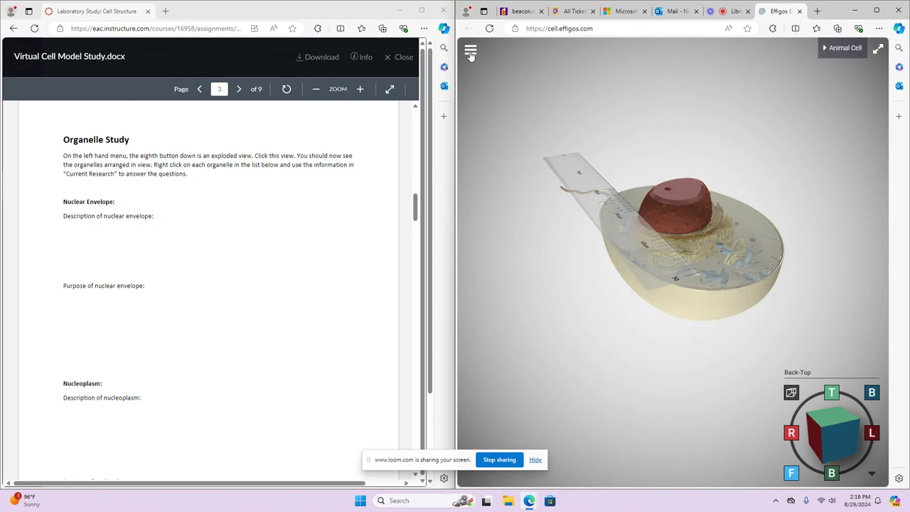
{"action": "left_click", "coordinate": [470, 54]}
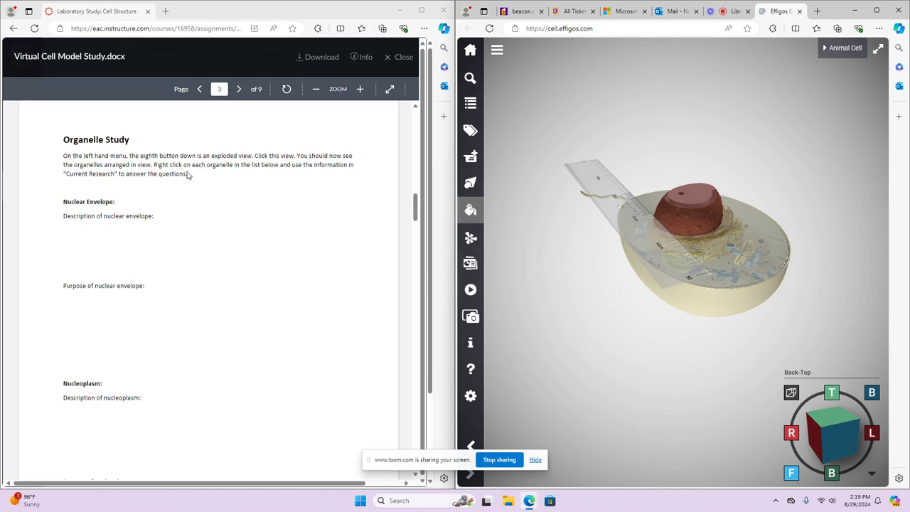
From the top view, zoom to the nucleus and show the nuclear envelope's Current Research text
{"action": "left_click_drag", "start_coordinate": [566, 276], "coordinate": [552, 319]}
{"action": "scroll", "coordinate": [689, 306], "scroll_direction": "up", "scroll_amount": 5}
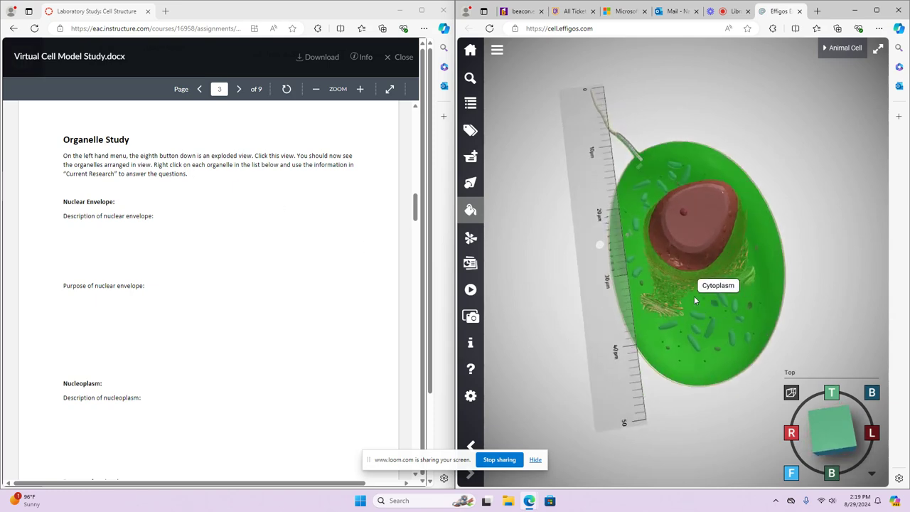
{"action": "scroll", "coordinate": [703, 323], "scroll_direction": "up", "scroll_amount": 1}
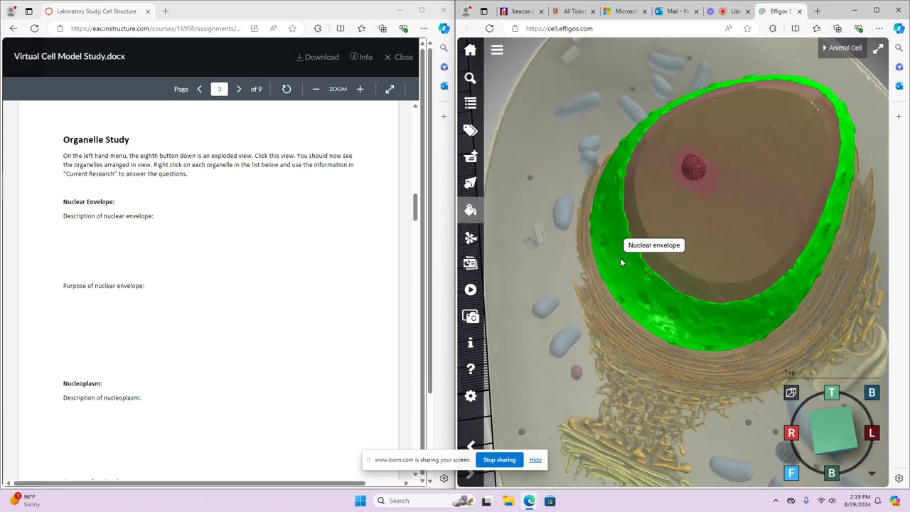
{"action": "right_click", "coordinate": [620, 266]}
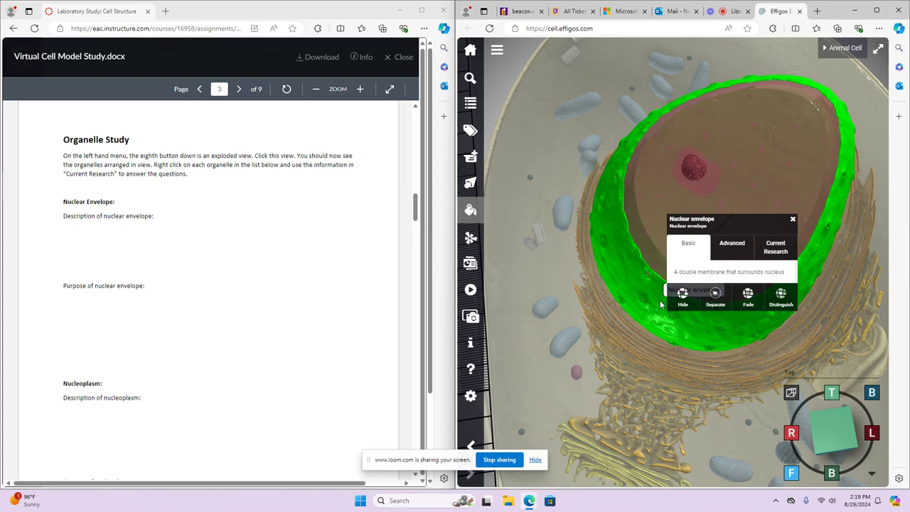
{"action": "left_click", "coordinate": [737, 253]}
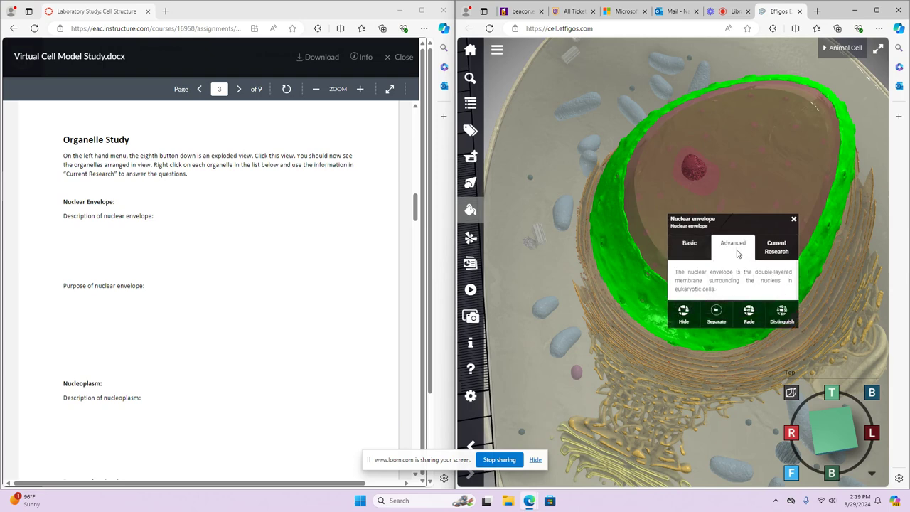
{"action": "left_click", "coordinate": [782, 251]}
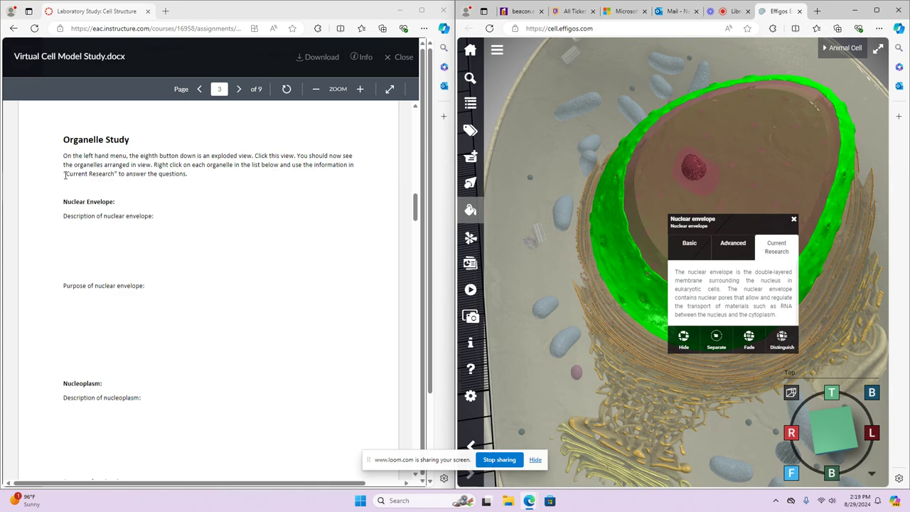
{"action": "left_click_drag", "start_coordinate": [65, 175], "coordinate": [113, 174]}
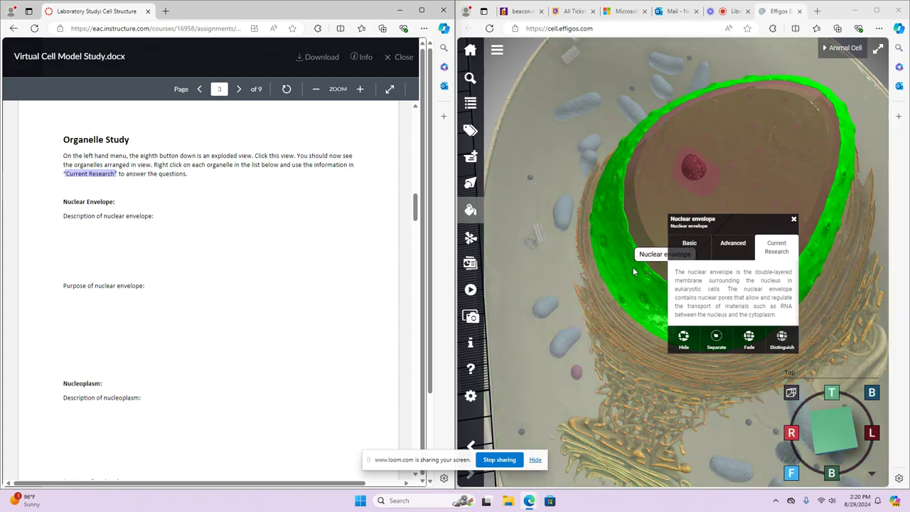
Scroll the worksheet down through the Nucleolus and Cytoplasm questions
{"action": "scroll", "coordinate": [261, 334], "scroll_direction": "down", "scroll_amount": 1}
{"action": "scroll", "coordinate": [261, 333], "scroll_direction": "down", "scroll_amount": 3}
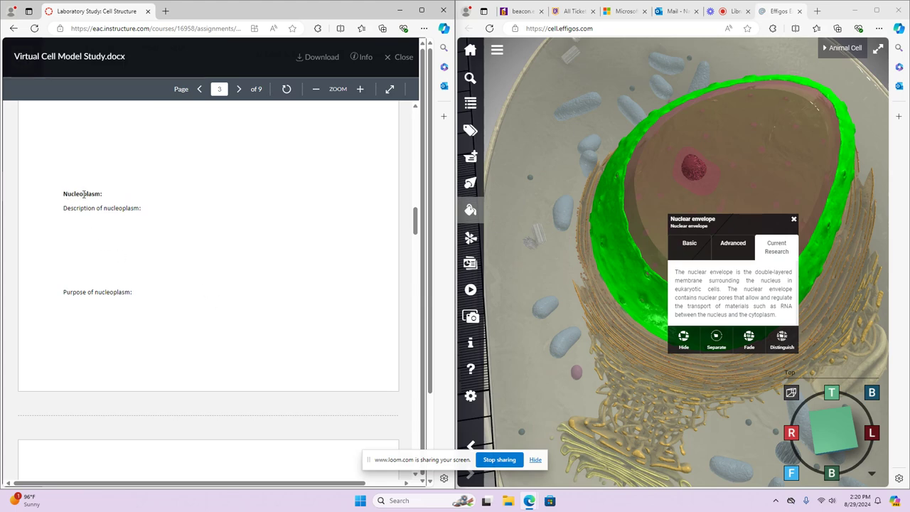
{"action": "left_click", "coordinate": [471, 211]}
{"action": "scroll", "coordinate": [182, 298], "scroll_direction": "down", "scroll_amount": 3}
{"action": "scroll", "coordinate": [182, 297], "scroll_direction": "down", "scroll_amount": 1}
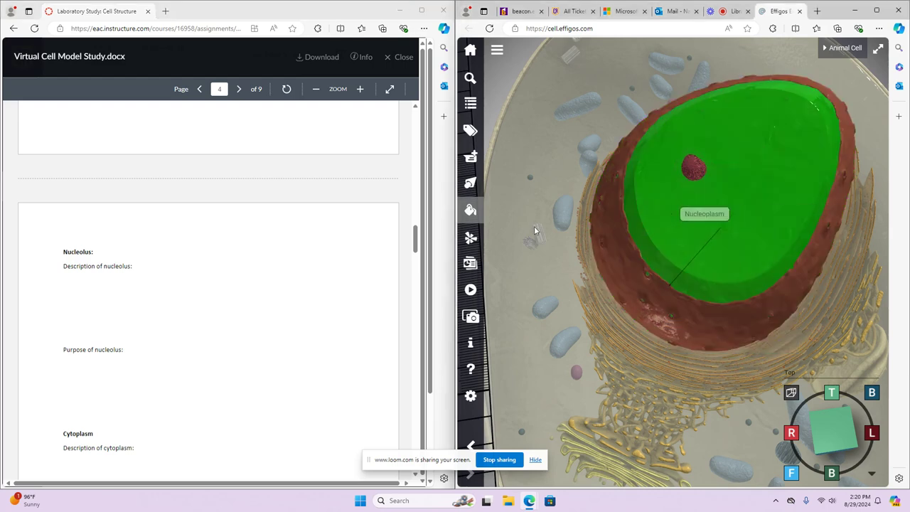
Close the nuclear envelope panel and scroll on to page 5's Rough ER questions
{"action": "left_click", "coordinate": [794, 218]}
{"action": "scroll", "coordinate": [157, 341], "scroll_direction": "down", "scroll_amount": 1}
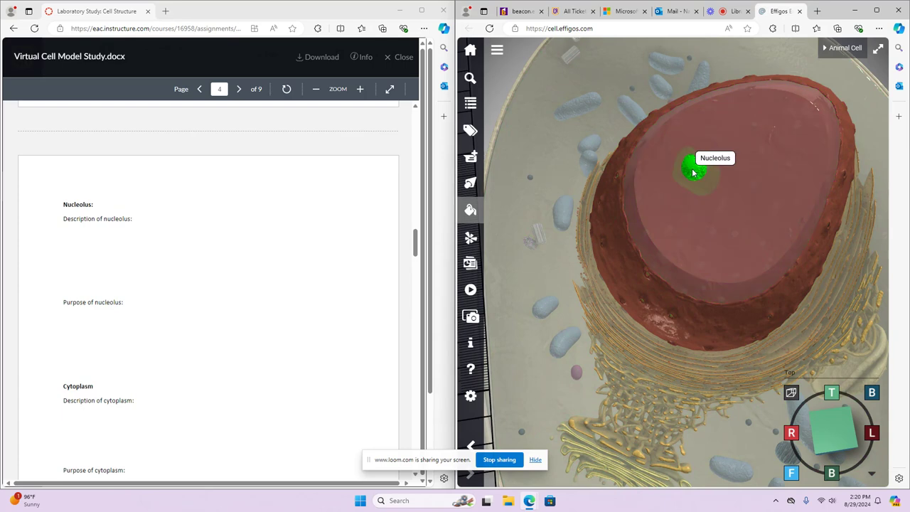
{"action": "scroll", "coordinate": [253, 324], "scroll_direction": "down", "scroll_amount": 3}
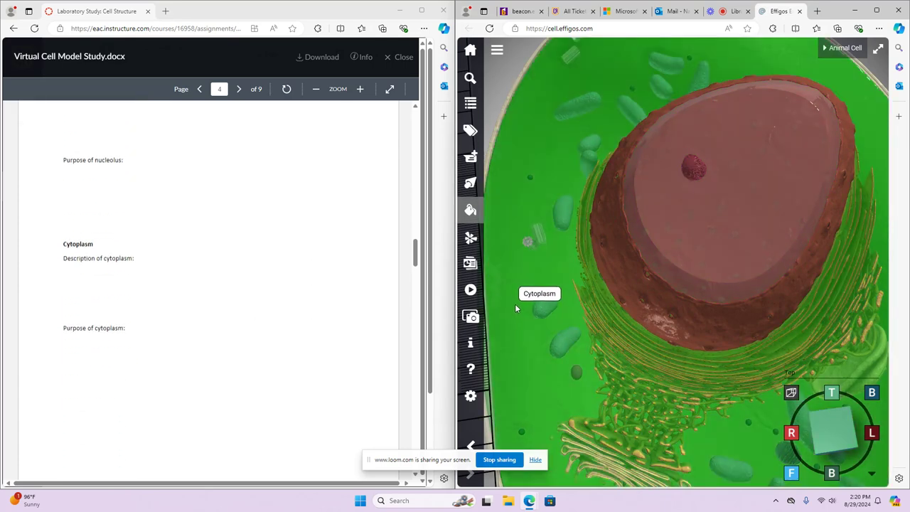
{"action": "scroll", "coordinate": [129, 276], "scroll_direction": "down", "scroll_amount": 2}
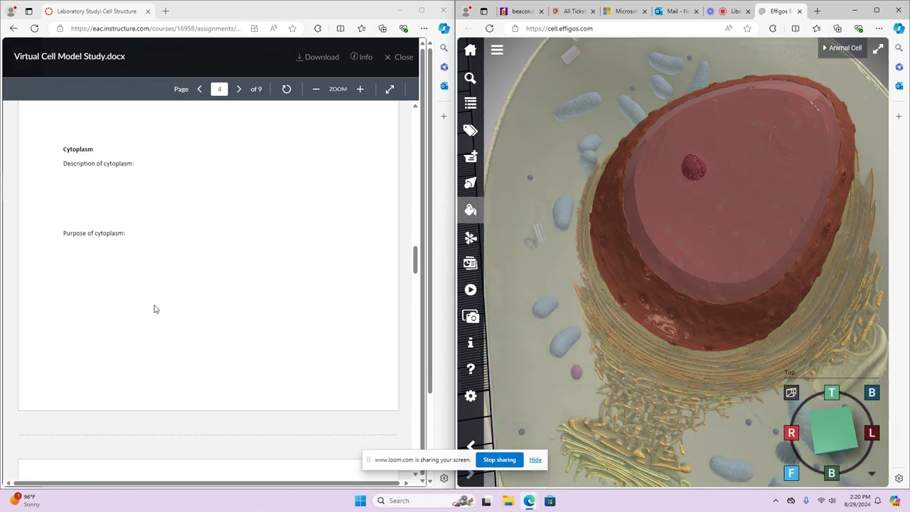
Scroll further down the Canvas worksheet and show the nucleoplasm's information panel in the cell model
{"action": "scroll", "coordinate": [233, 254], "scroll_direction": "down", "scroll_amount": 5}
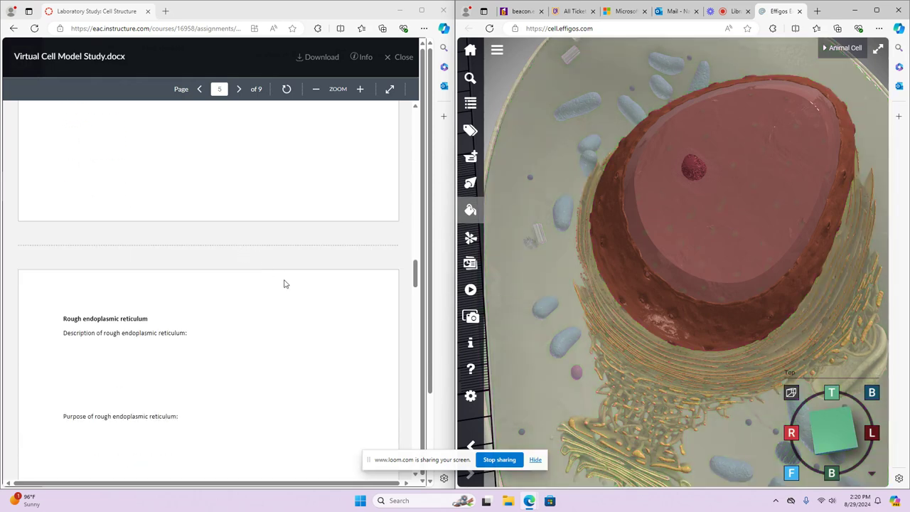
{"action": "scroll", "coordinate": [299, 350], "scroll_direction": "down", "scroll_amount": 2}
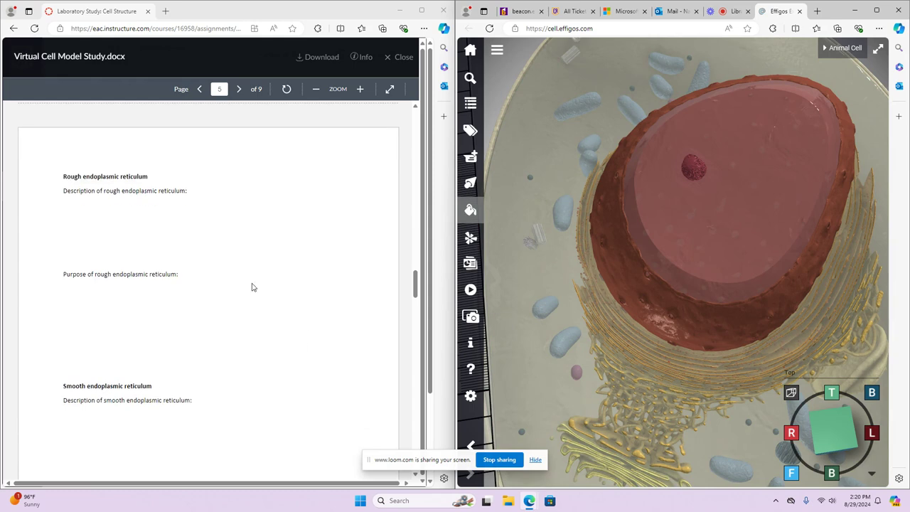
{"action": "scroll", "coordinate": [228, 352], "scroll_direction": "down", "scroll_amount": 16}
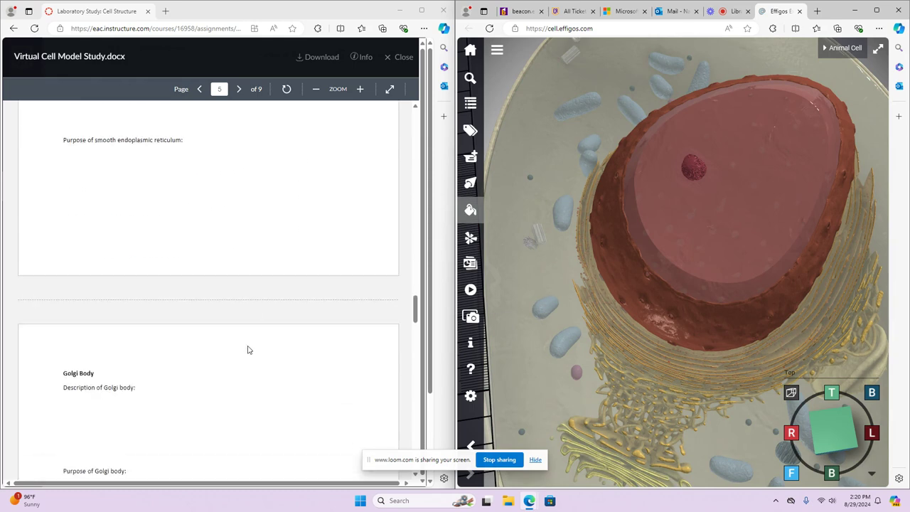
{"action": "scroll", "coordinate": [248, 339], "scroll_direction": "down", "scroll_amount": 12}
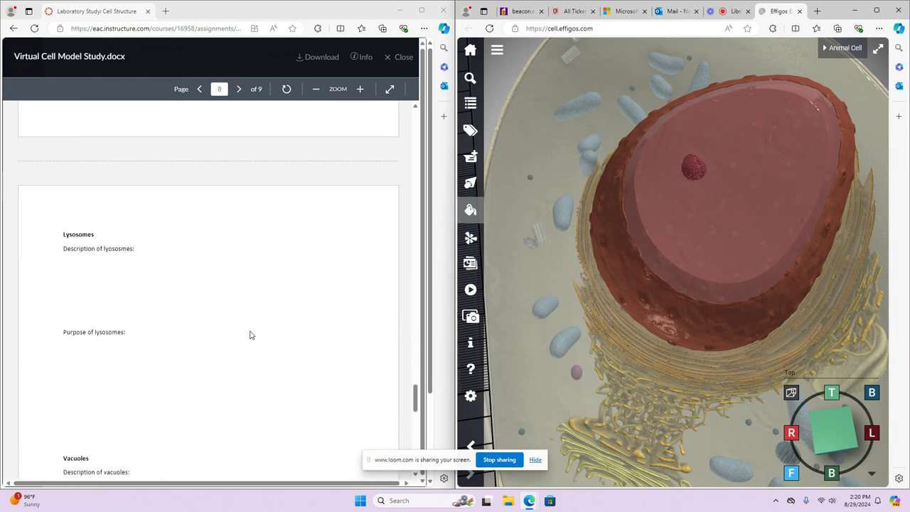
{"action": "scroll", "coordinate": [252, 337], "scroll_direction": "down", "scroll_amount": 1}
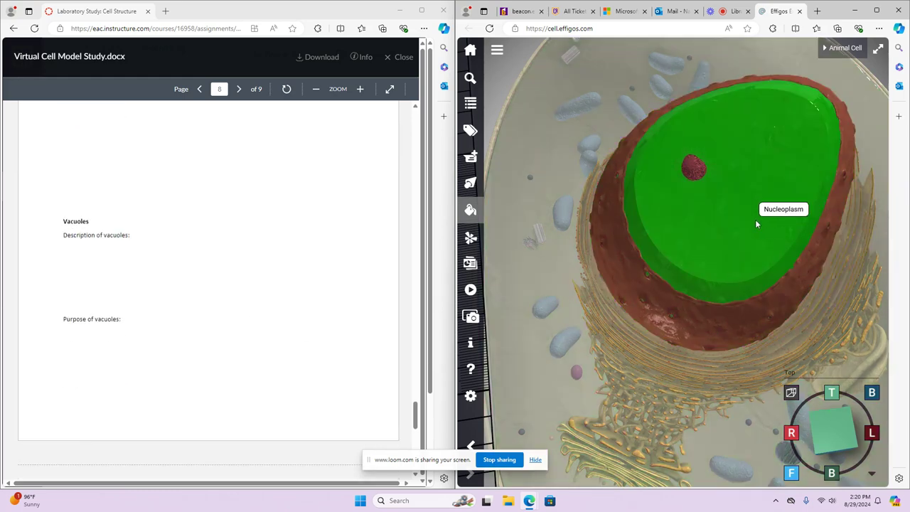
{"action": "left_click", "coordinate": [755, 219]}
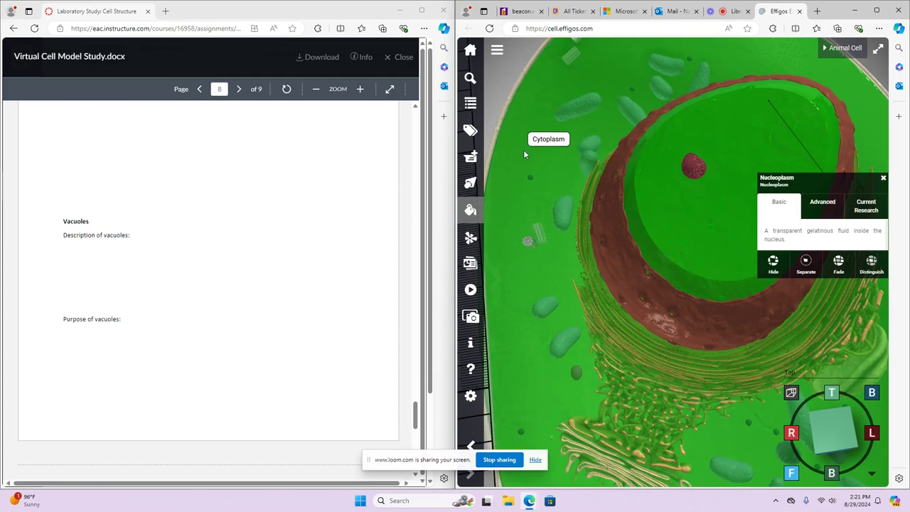
Bring the Flagella questions on page 9 of the Canvas worksheet into view
{"action": "scroll", "coordinate": [522, 273], "scroll_direction": "down", "scroll_amount": 3}
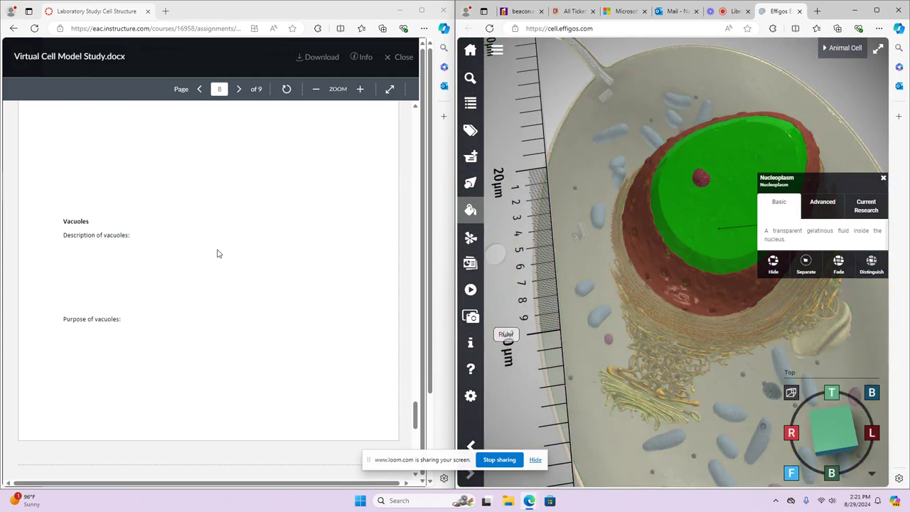
{"action": "scroll", "coordinate": [234, 259], "scroll_direction": "down", "scroll_amount": 7}
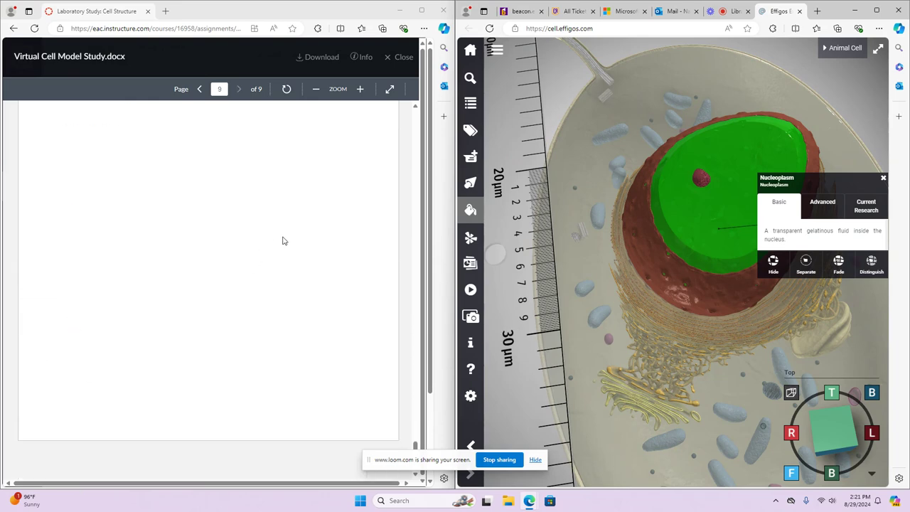
{"action": "scroll", "coordinate": [284, 242], "scroll_direction": "up", "scroll_amount": 3}
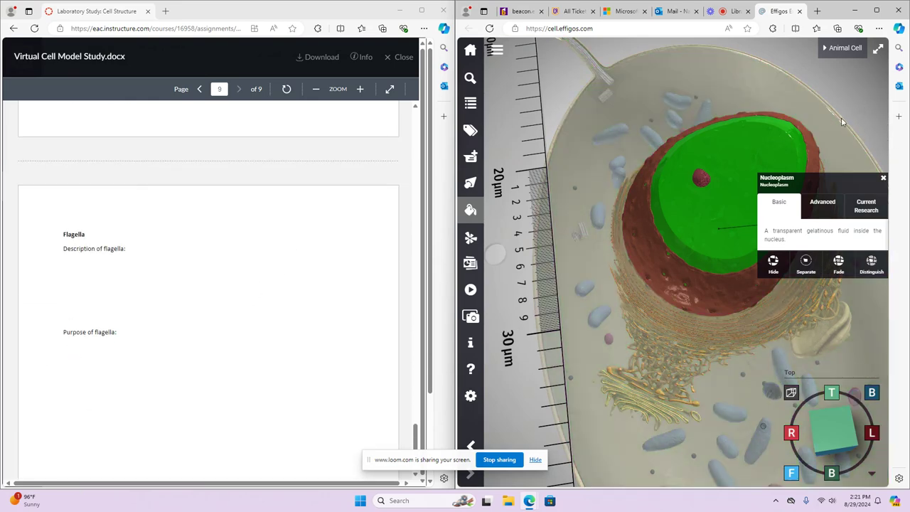